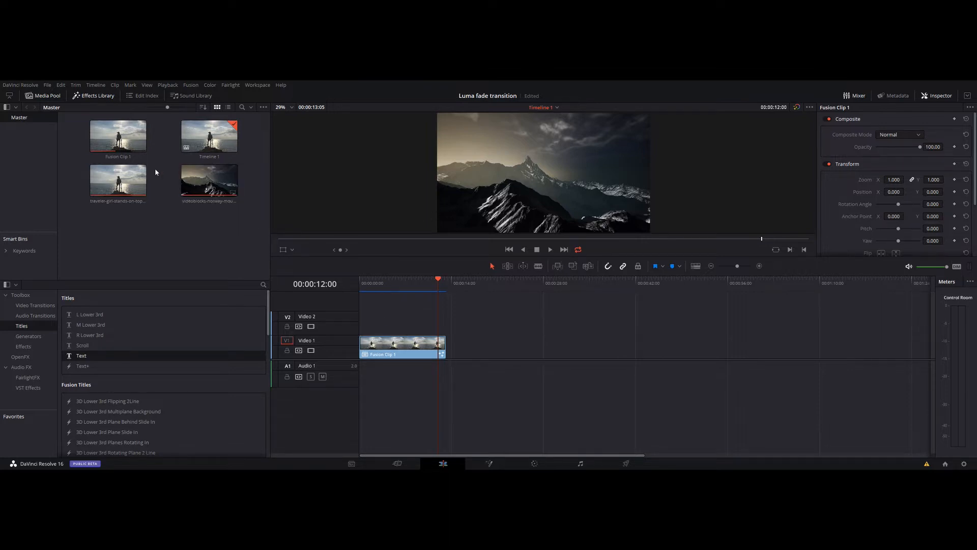
Place the traveler-girl clip and the Norway mountains clip back to back on Video 1, in the empty area after Fusion Clip 1
left_click_drag(123, 181, 544, 347)
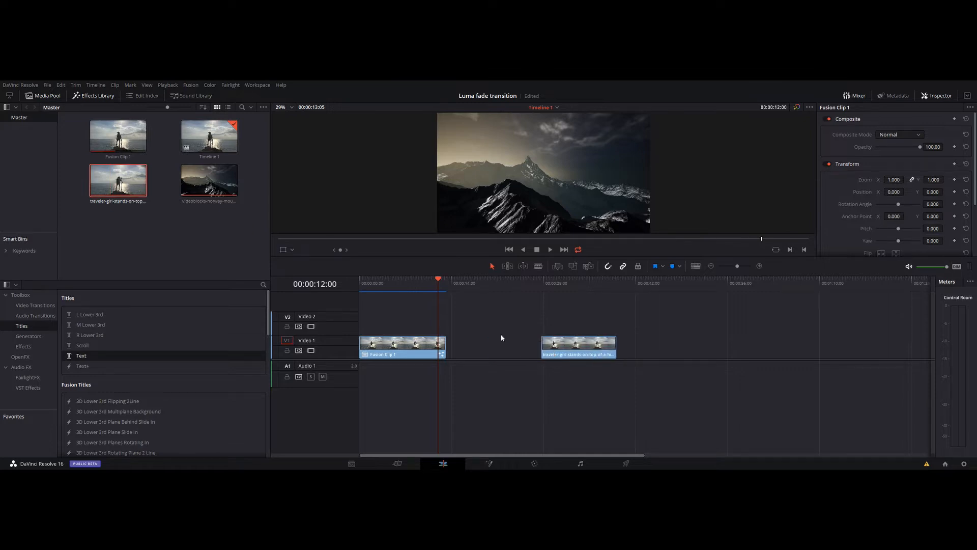
left_click_drag(210, 181, 640, 347)
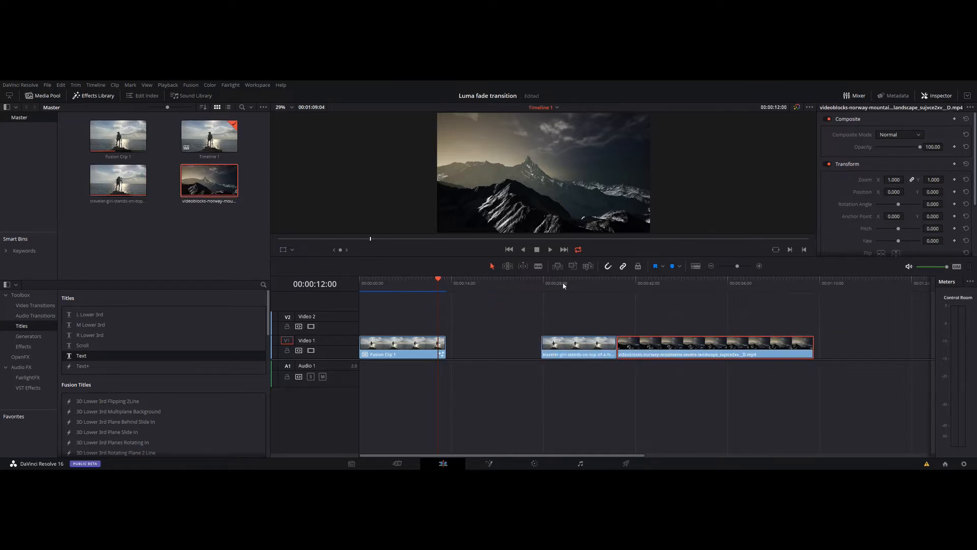
left_click(577, 283)
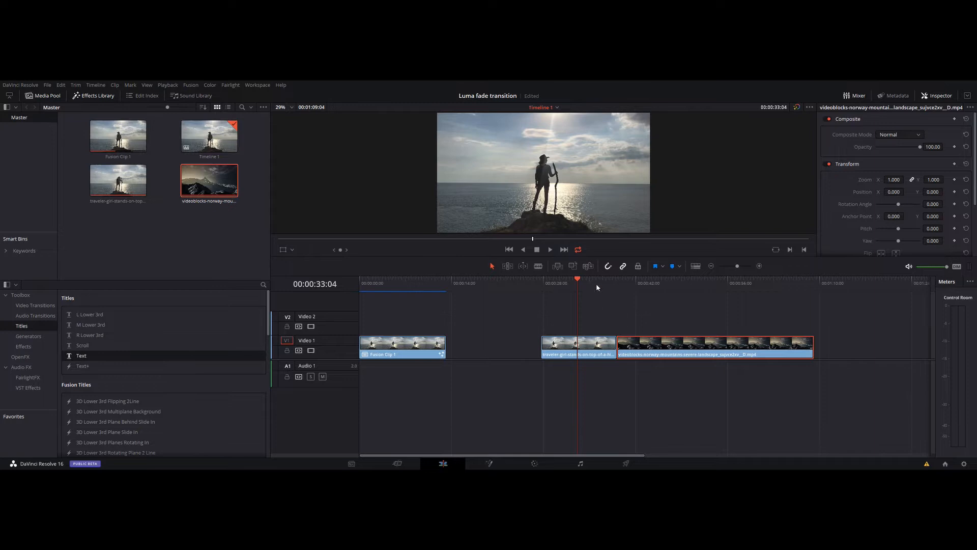
mouse_move(597, 285)
left_mouse_down()
mouse_move(688, 294)
mouse_move(600, 292)
mouse_move(652, 294)
mouse_move(647, 282)
mouse_move(592, 280)
left_mouse_up()
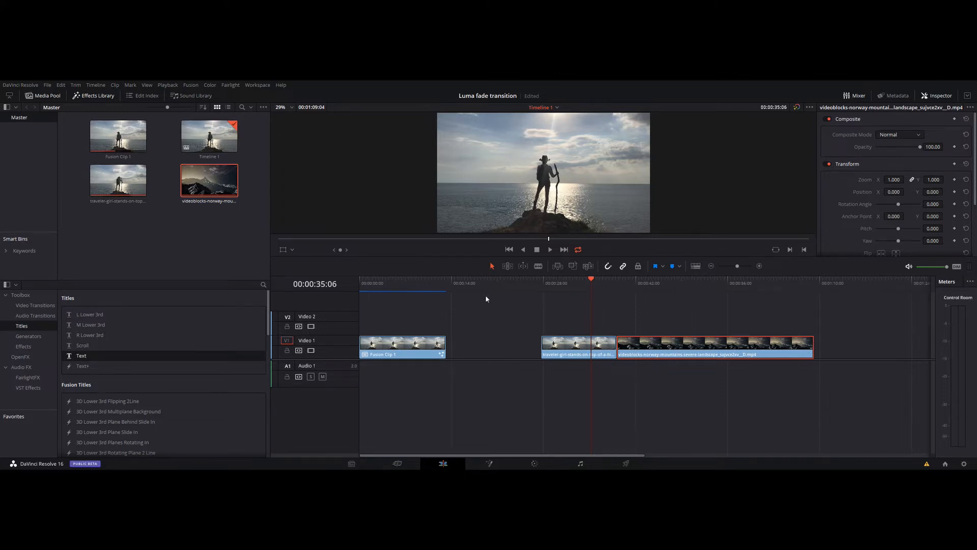
left_click_drag(386, 284, 560, 283)
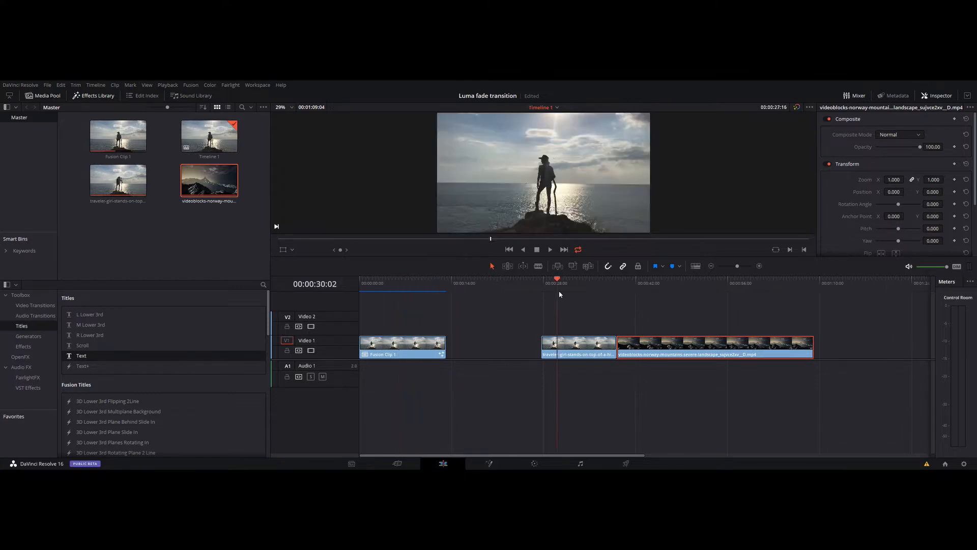
Stack the two clips by moving the traveler-girl clip up to Video 2 and aligning the mountains clip's start beneath it on Video 1
left_click_drag(601, 353, 601, 330)
left_click_drag(655, 350, 580, 350)
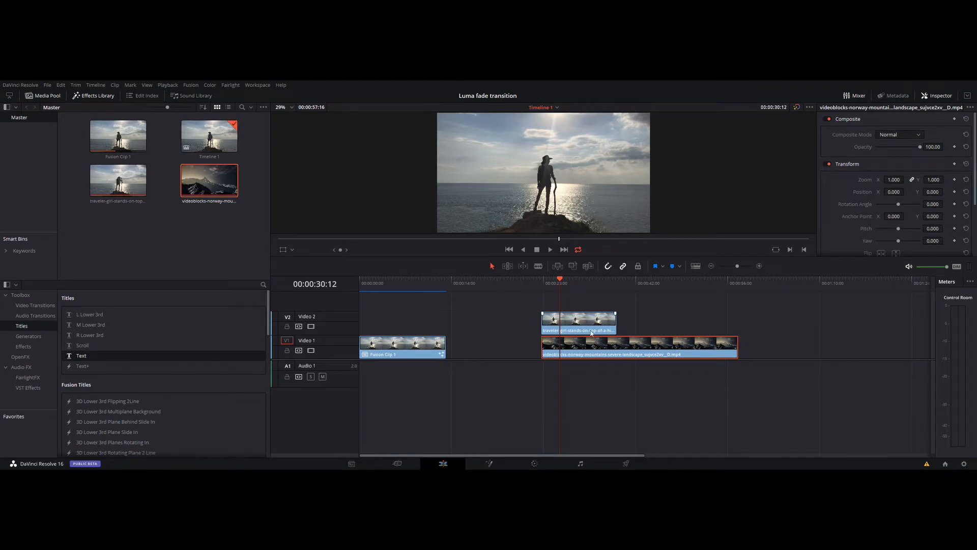
left_click(739, 348)
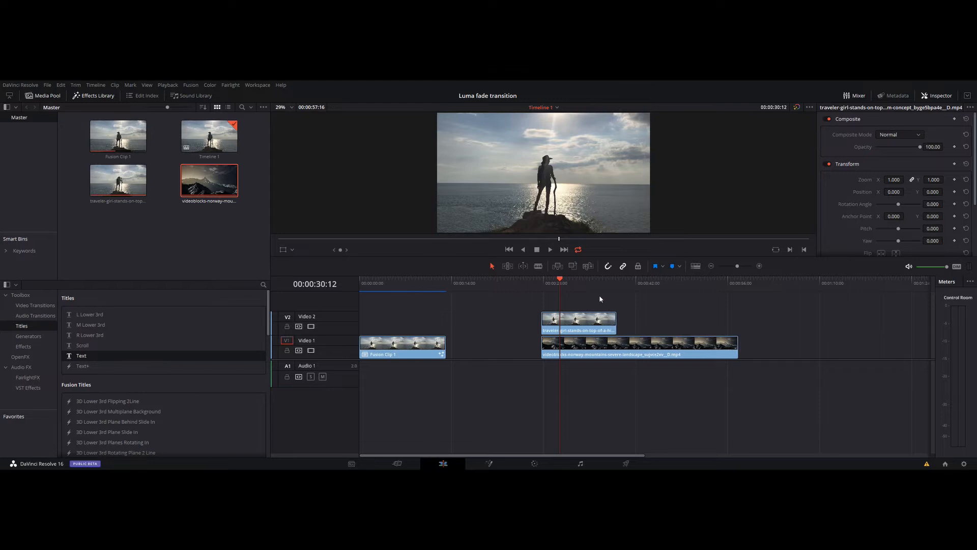
Combine the stacked traveler-girl and mountains clips into a new Fusion clip
left_click(600, 321)
left_click(599, 351, "ctrl")
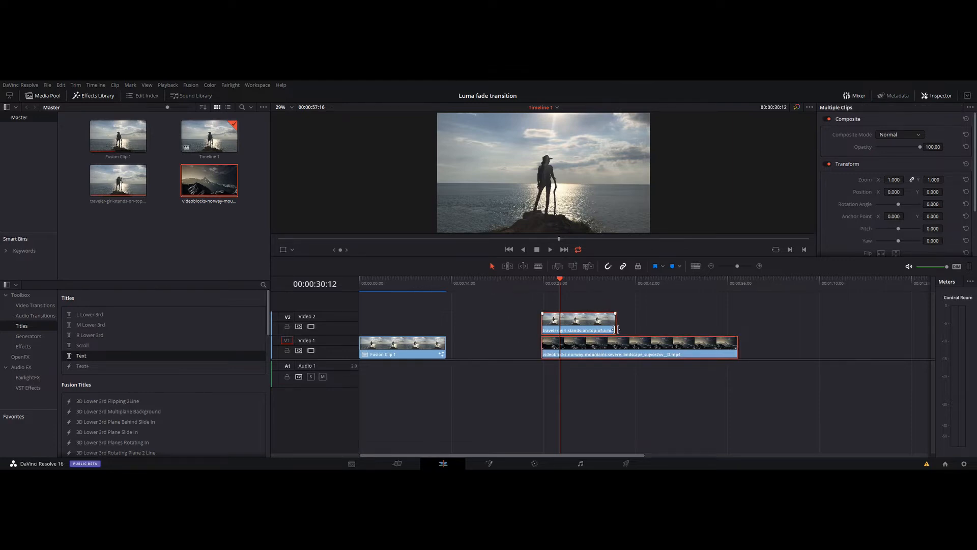
mouse_move(560, 281)
left_mouse_down()
mouse_move(597, 279)
mouse_move(572, 279)
left_mouse_up()
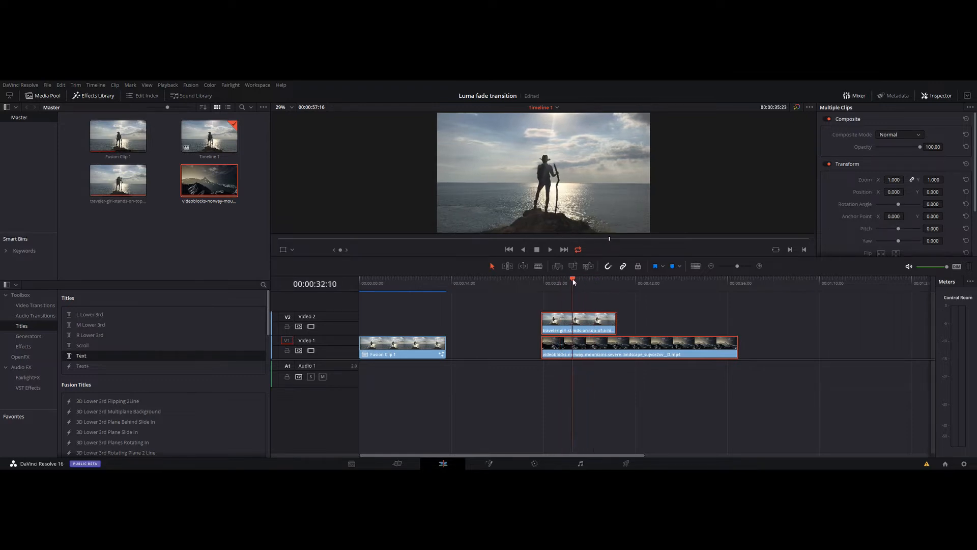
mouse_move(416, 281)
left_mouse_down()
mouse_move(366, 280)
mouse_move(411, 280)
left_mouse_up()
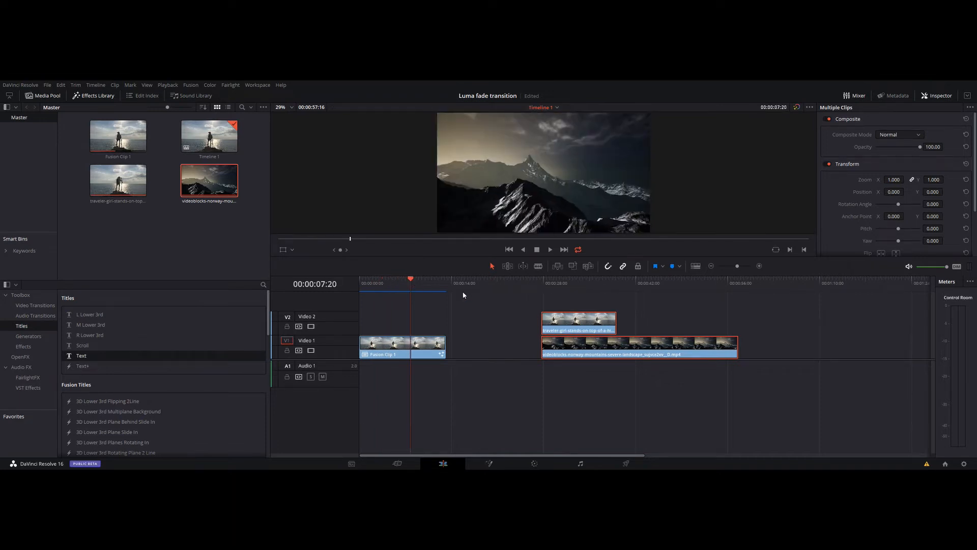
right_click(598, 348)
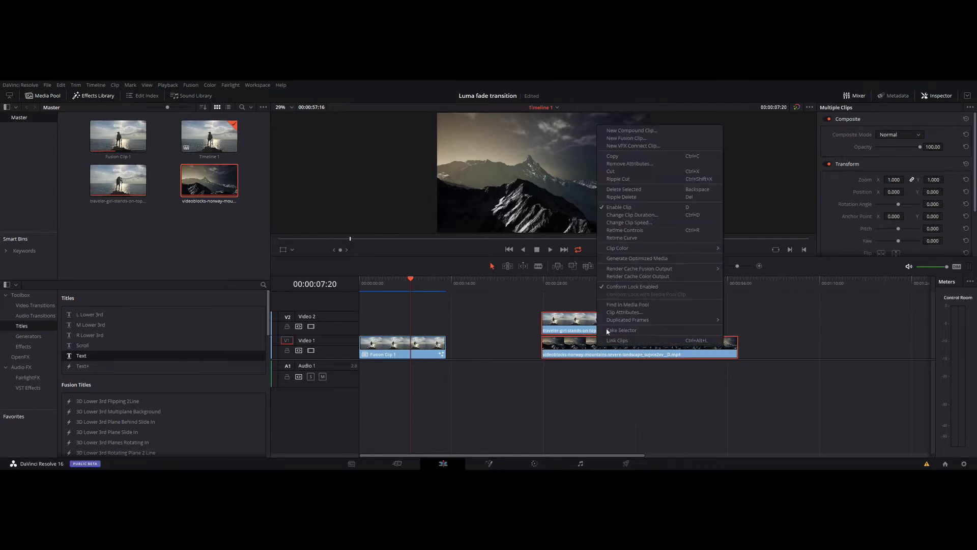
left_click(638, 140)
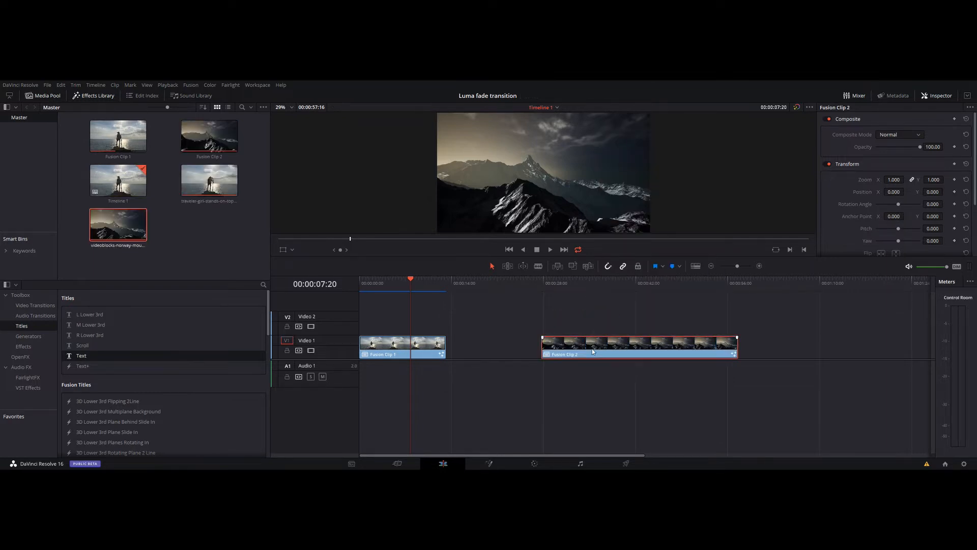
Open the new Fusion clip in the Fusion page and move the MediaOut1 node farther away from Merge1
left_click(578, 283)
left_click(488, 464)
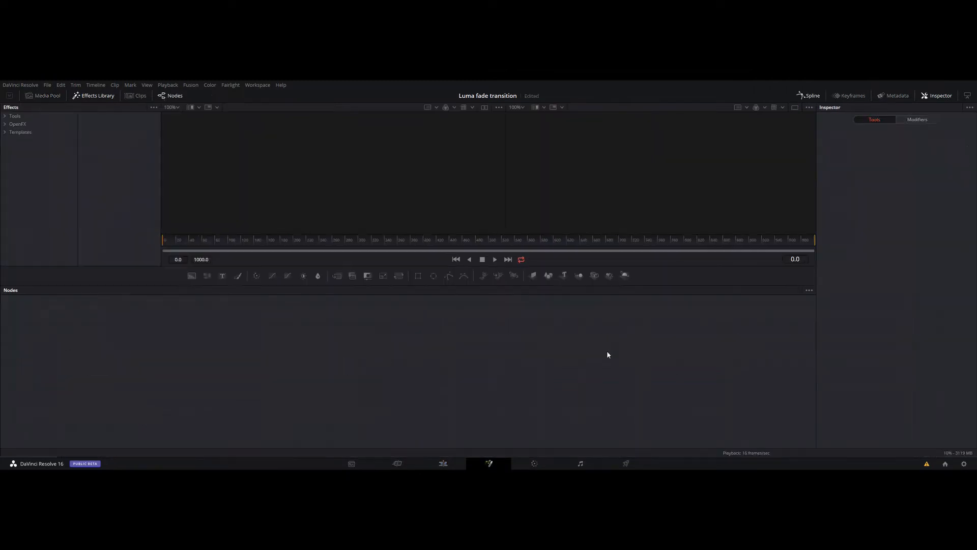
left_click_drag(436, 340, 710, 346)
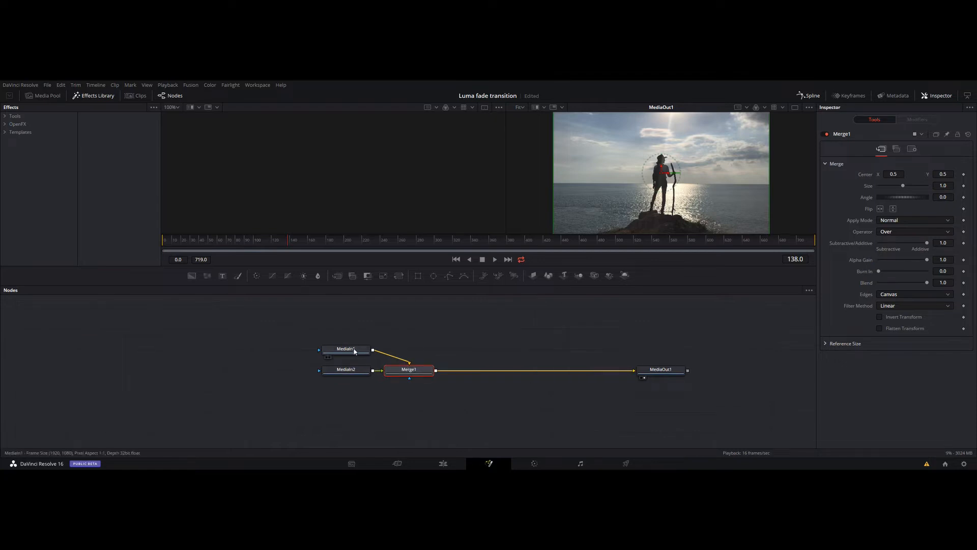
Show MediaIn1 in the first viewer and MediaIn2 in the second viewer
left_click_drag(346, 350, 359, 200)
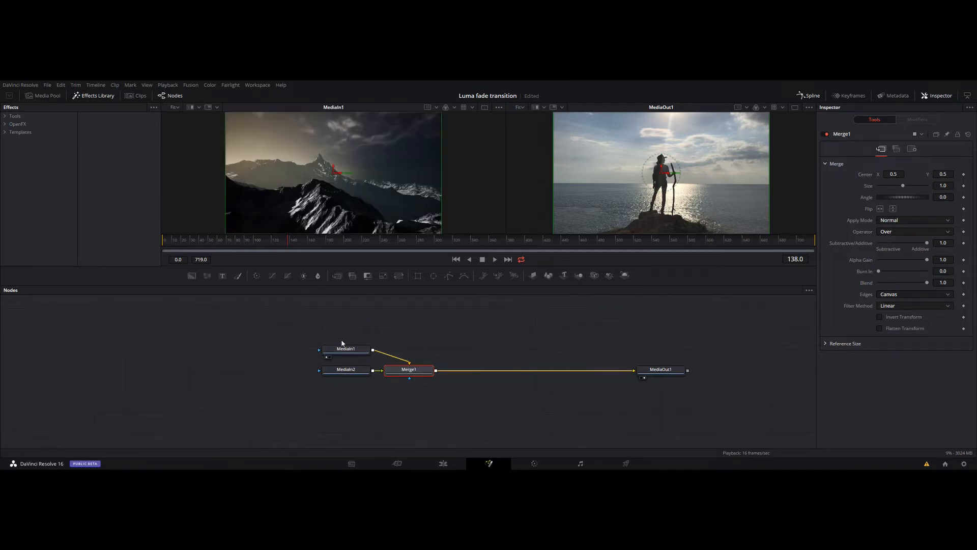
left_click_drag(348, 370, 443, 308)
left_click_drag(502, 291, 559, 214)
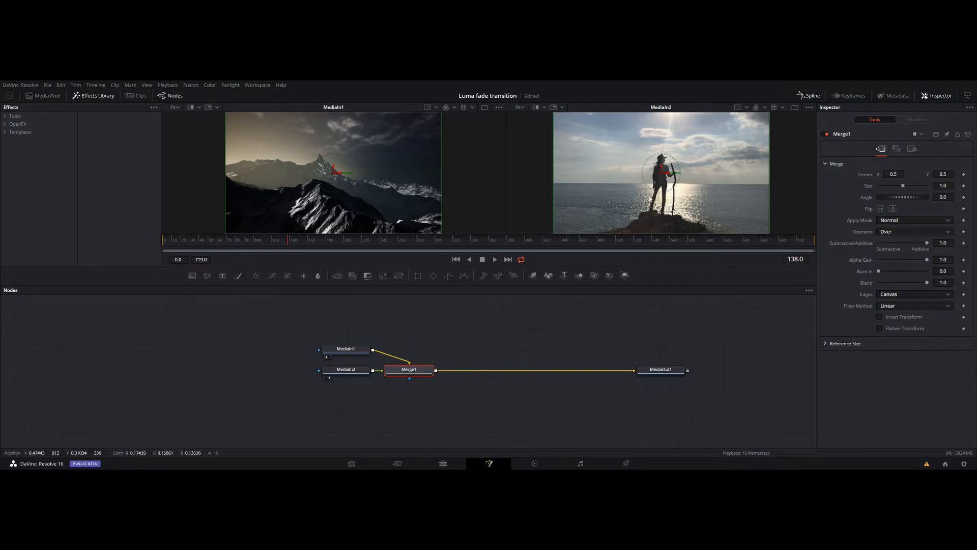
Insert a Luma Keyer node between MediaIn2 and Merge1, with room around it, and show its output in the first viewer
left_click_drag(342, 374, 220, 373)
left_click(220, 373)
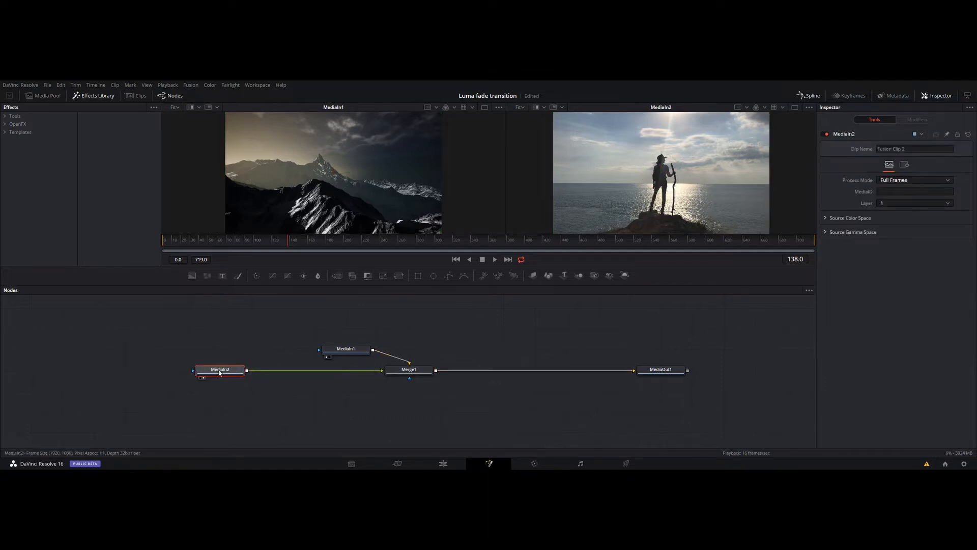
key("shift+space")
type("lum")
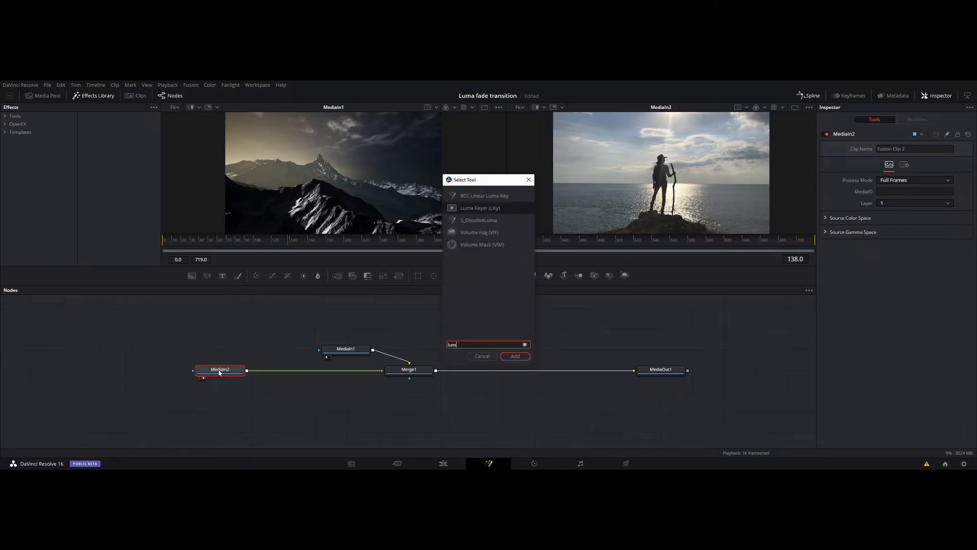
left_click(511, 358)
left_click_drag(274, 373, 293, 372)
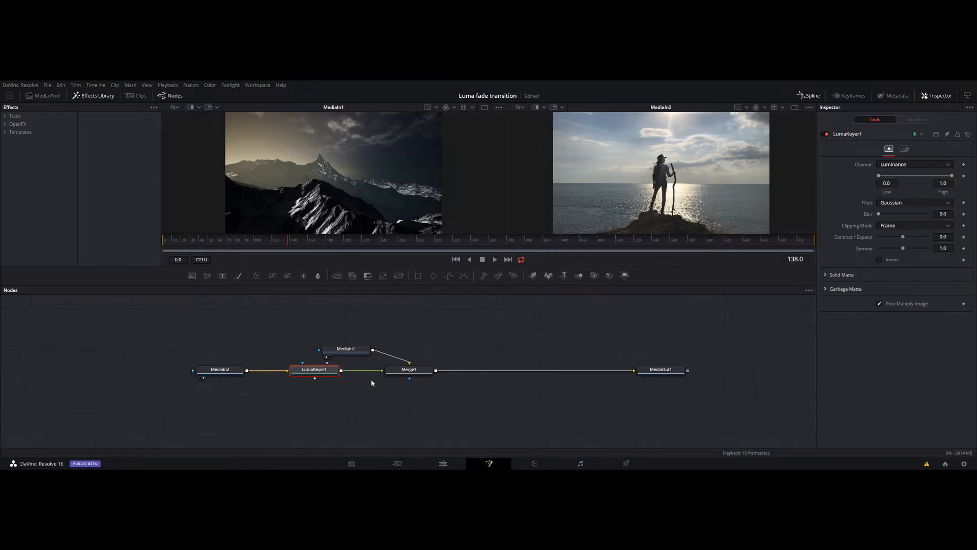
key("1")
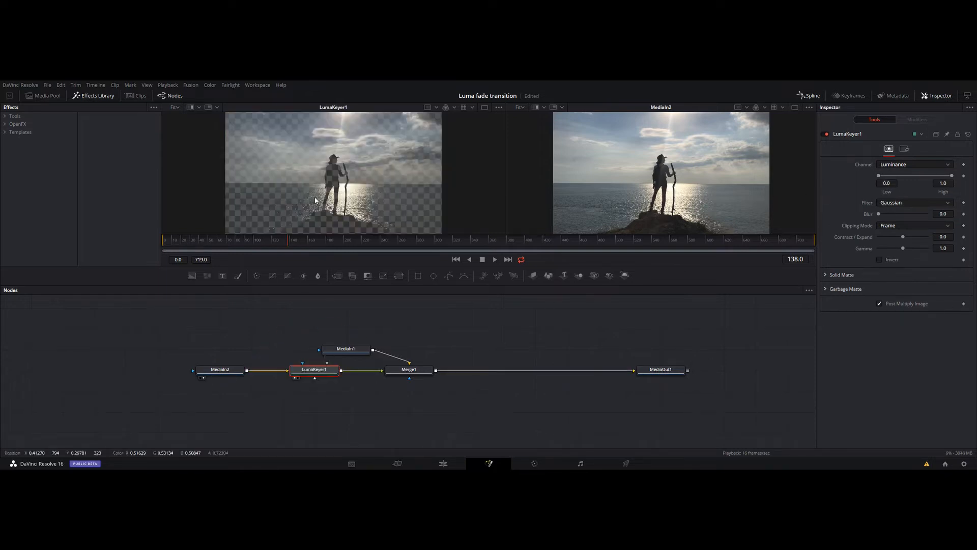
Try out different High thresholds on the Luma Keyer and look through its channel options, keeping Luminance
mouse_move(879, 175)
left_mouse_down()
mouse_move(916, 178)
mouse_move(878, 177)
left_mouse_up()
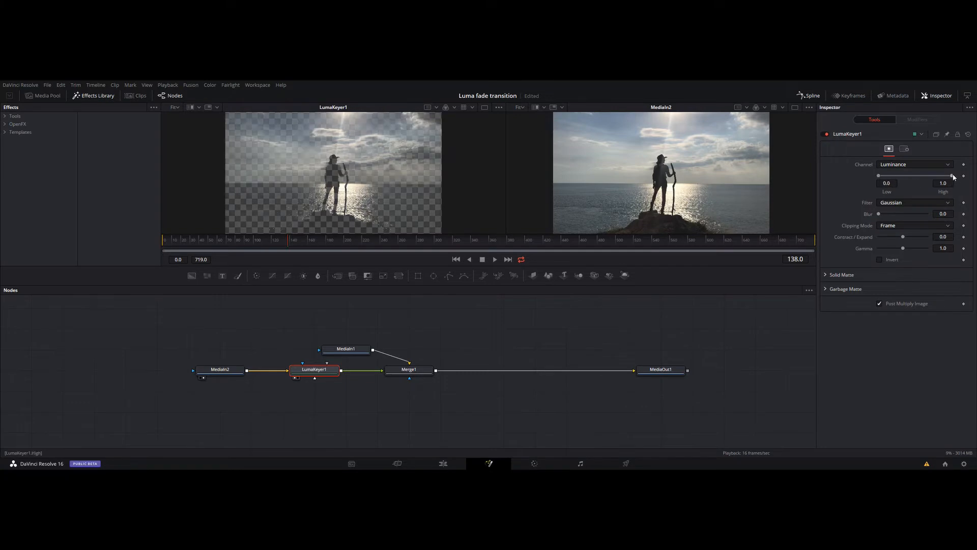
left_click_drag(952, 175, 918, 176)
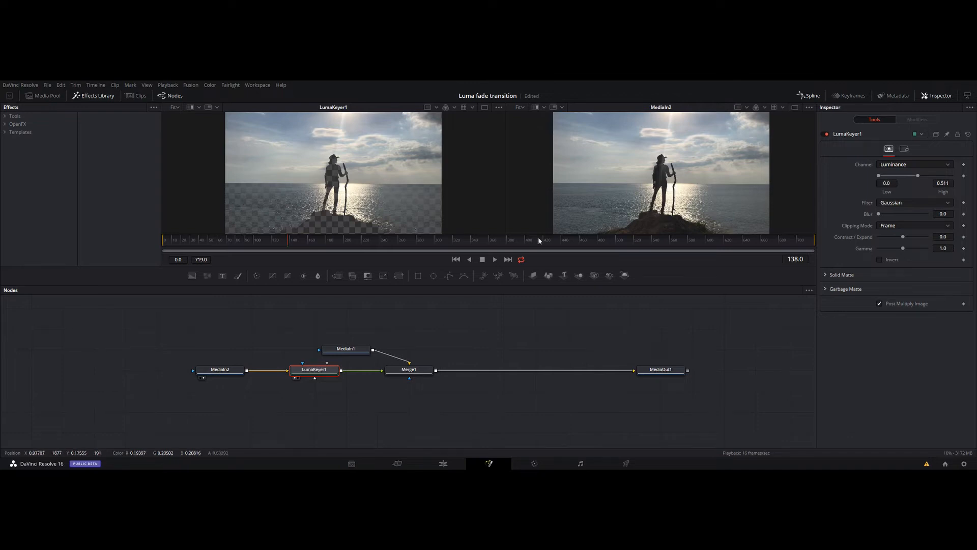
left_click(922, 164)
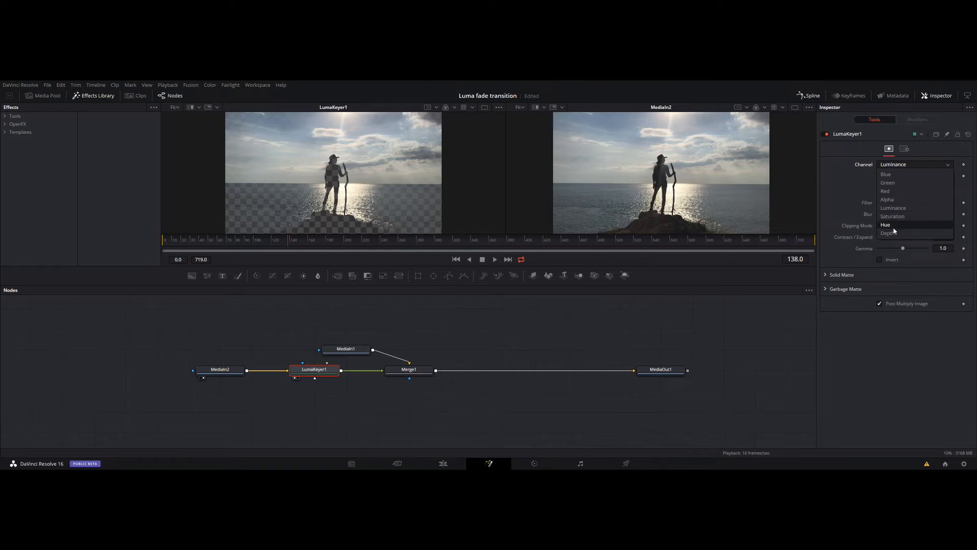
left_click(847, 196)
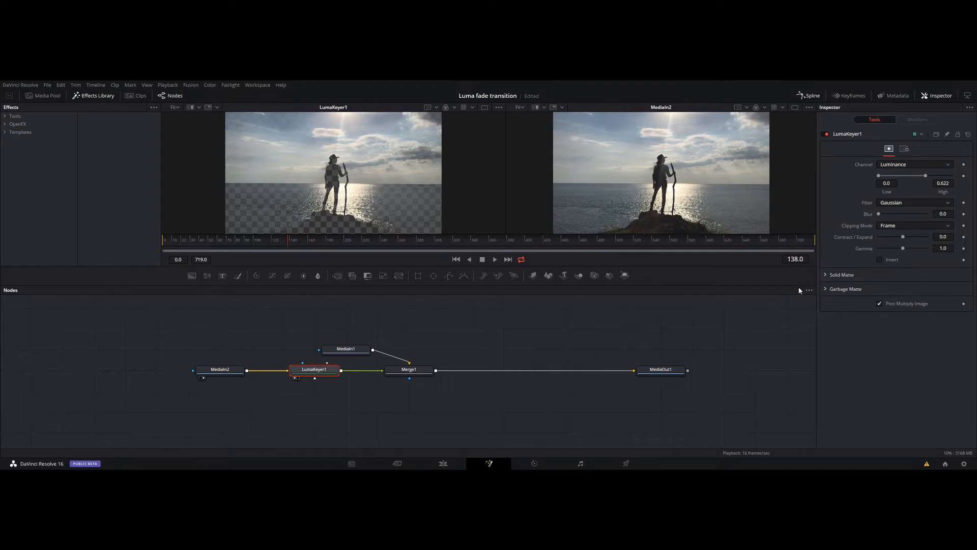
left_click_drag(924, 176, 878, 176)
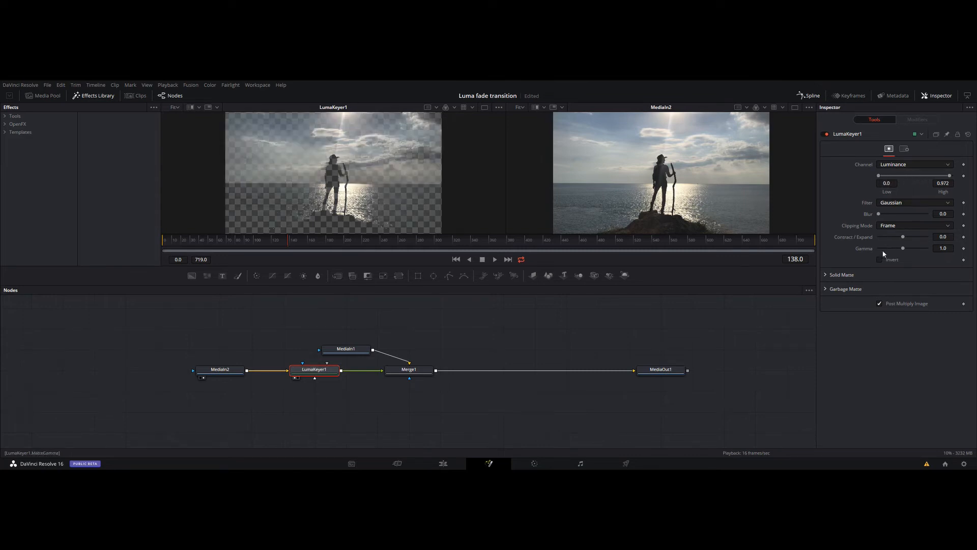
Invert the Luma Keyer matte, set Contract/Expand to 1.0 and Gamma to 3.0, and set the luminance range to 0.728 low and 1.0 high
left_click(879, 260)
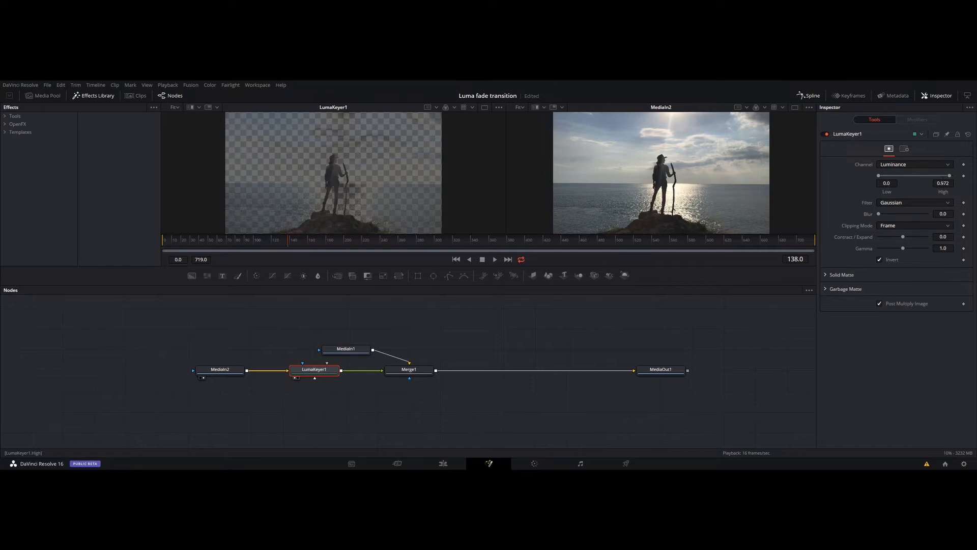
mouse_move(949, 175)
left_mouse_down()
mouse_move(895, 175)
mouse_move(943, 176)
left_mouse_up()
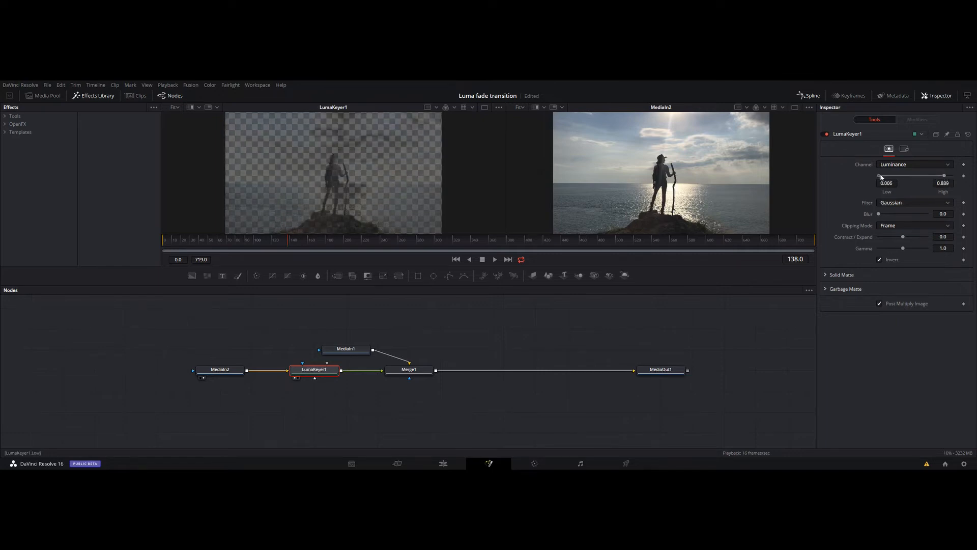
left_click_drag(879, 176, 916, 178)
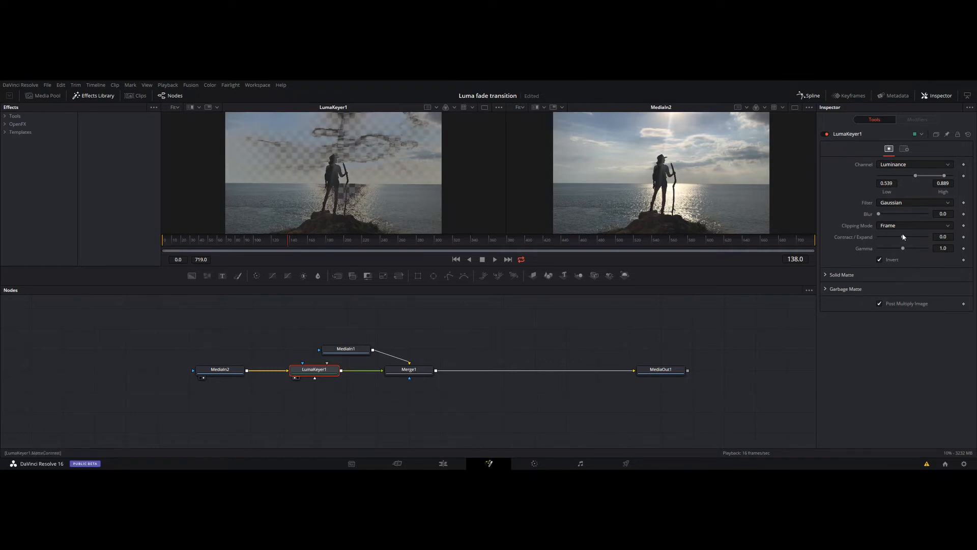
left_click_drag(902, 234, 936, 249)
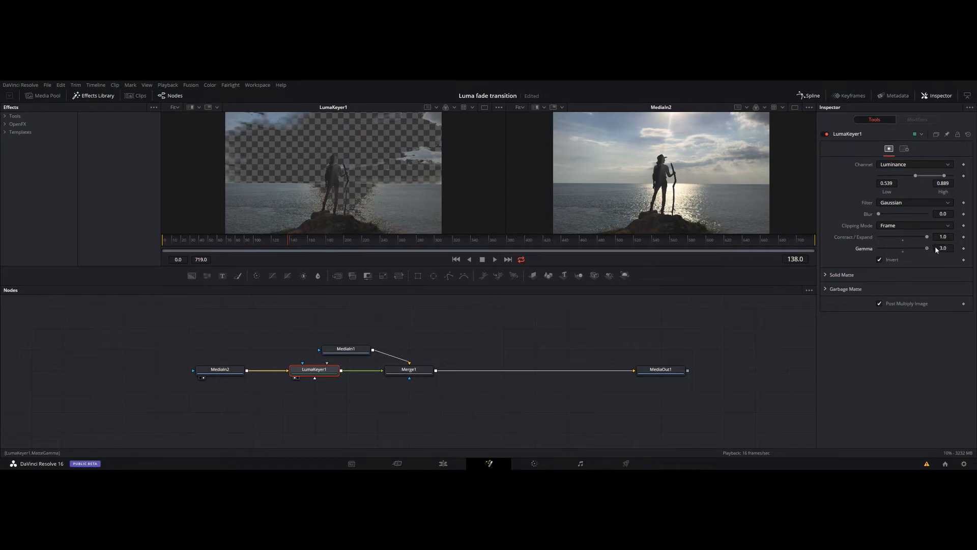
mouse_move(915, 176)
left_mouse_down()
mouse_move(878, 175)
mouse_move(963, 180)
mouse_move(879, 181)
mouse_move(929, 184)
left_mouse_up()
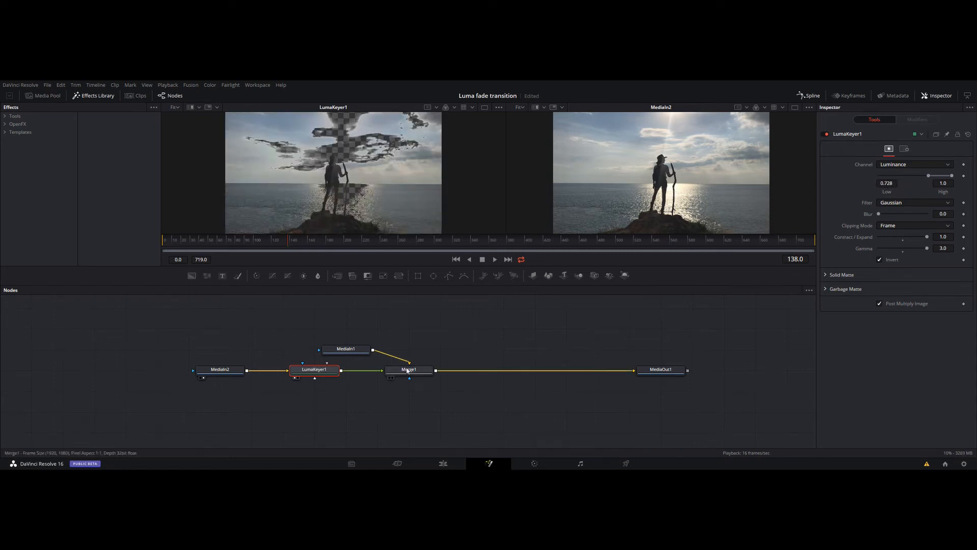
Show Merge1 in the first viewer, try lower Low thresholds on the Luma Keyer, and set Low to 1.0
left_click(390, 377)
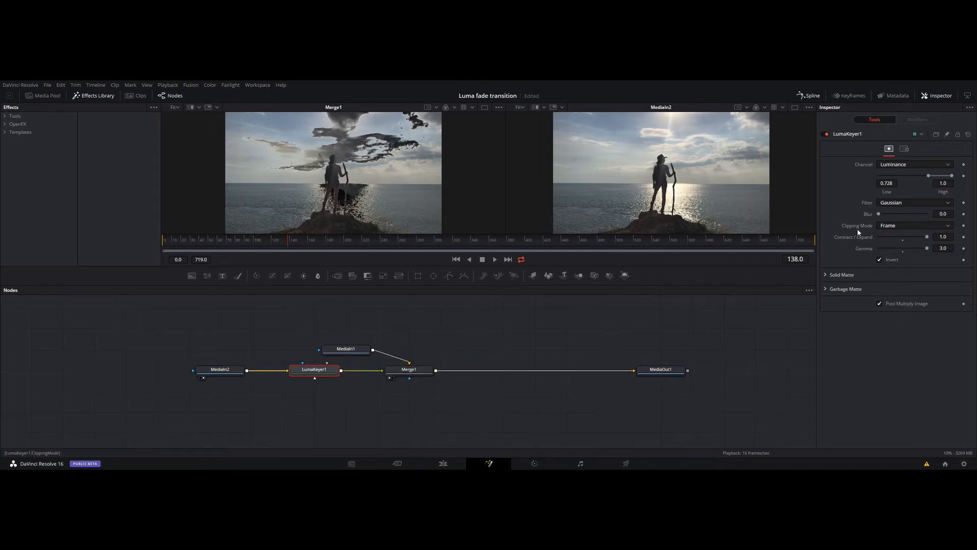
left_click_drag(926, 177, 903, 176)
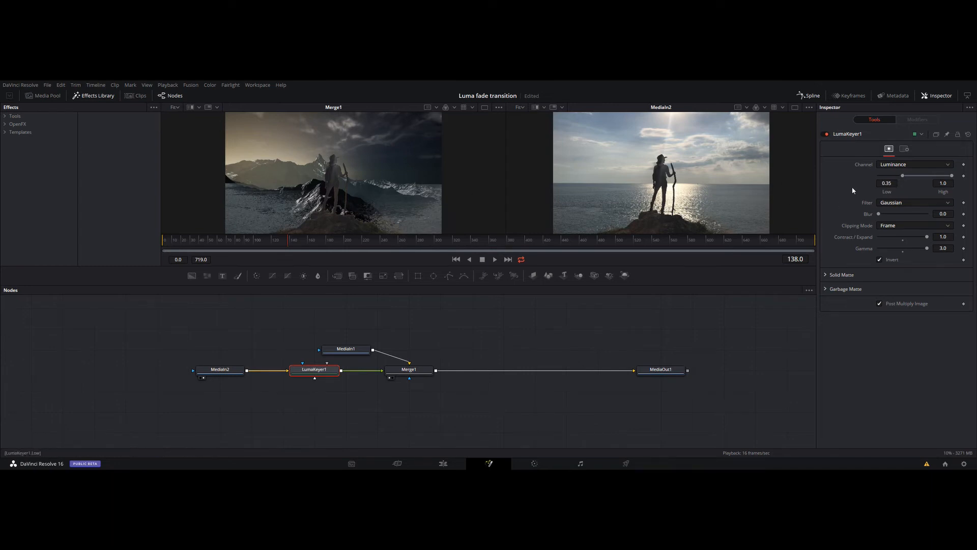
left_click_drag(903, 175, 898, 180)
left_click_drag(906, 182, 955, 188)
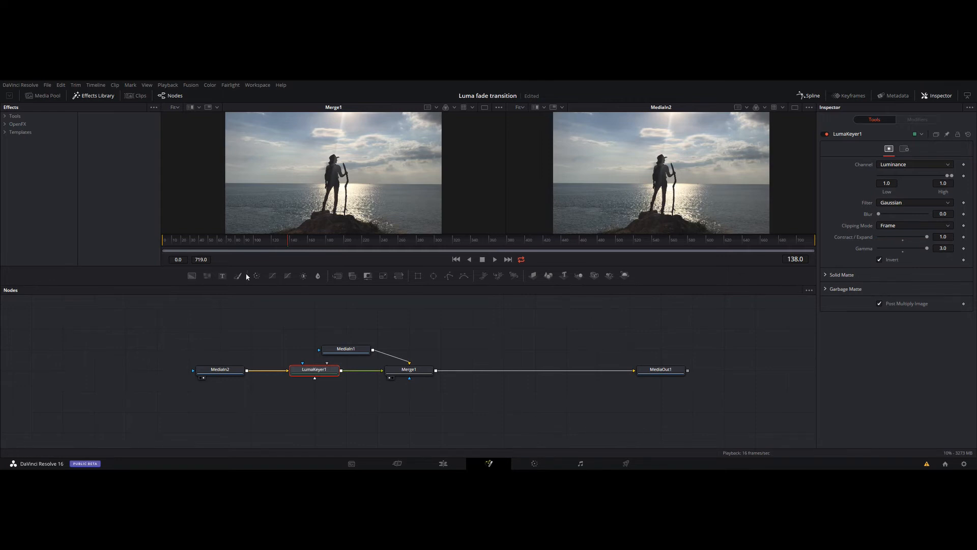
Play the composition and stop it at frame 113
left_click(495, 259)
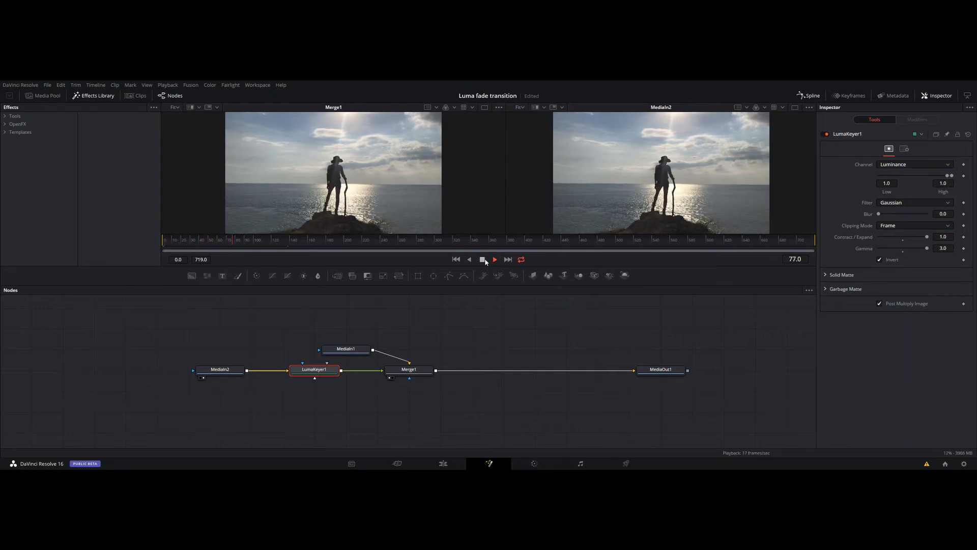
left_click(482, 260)
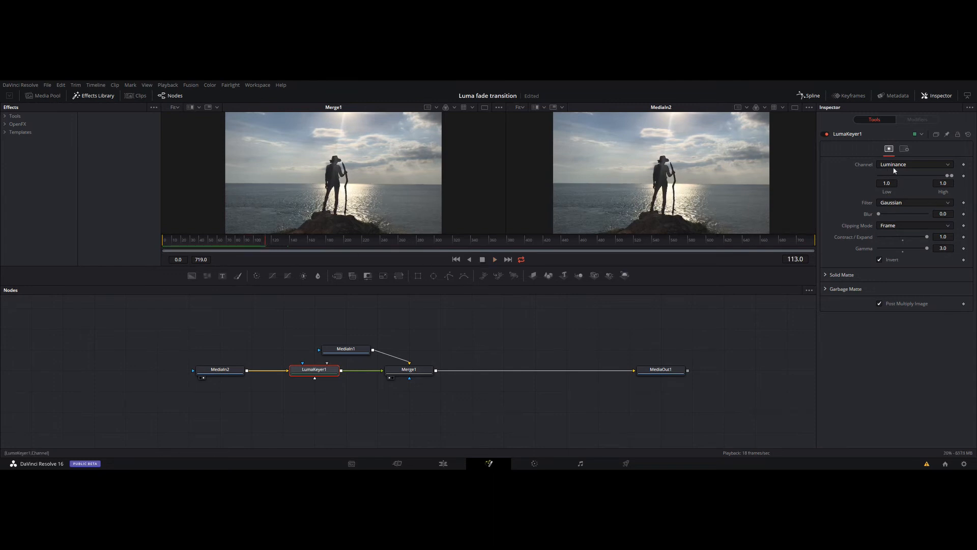
Keyframe the Luma Keyer's luminance range at frame 113 and lower its Low threshold to 0.0 at frame 180
left_click(963, 176)
left_click_drag(270, 244, 329, 247)
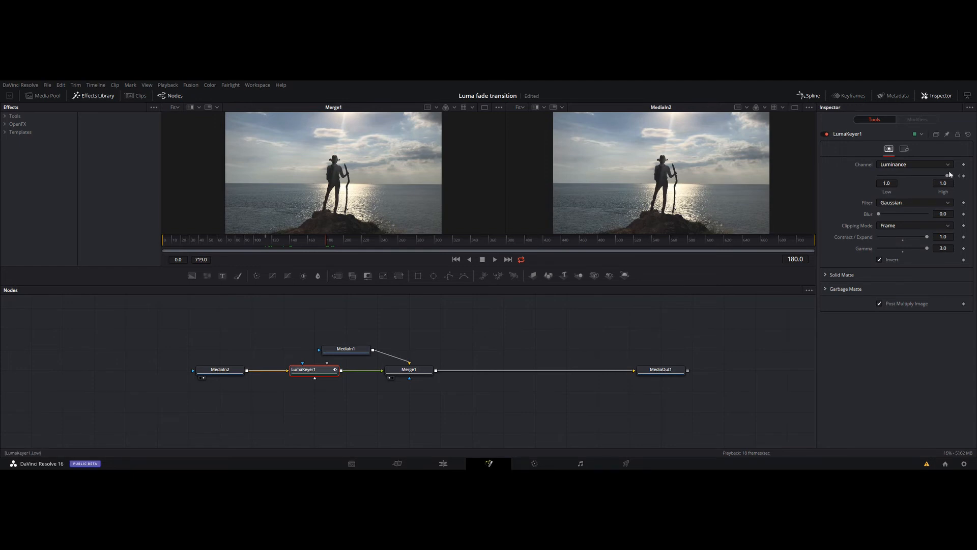
left_click_drag(946, 178, 886, 180)
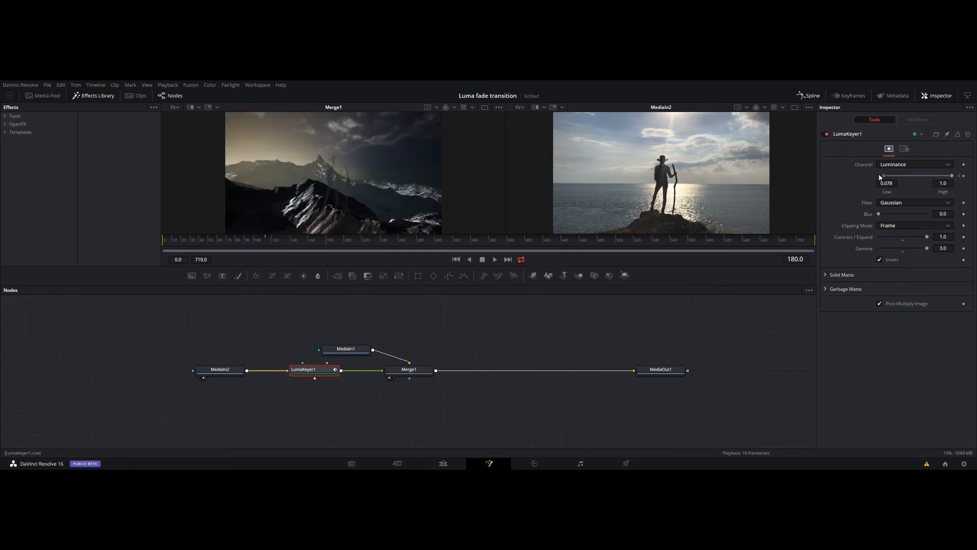
left_click_drag(880, 177, 875, 177)
Set the Luma Keyer's High threshold to 0.0 at frame 182 and play the transition from frame 87 to frame 189
left_click(328, 241)
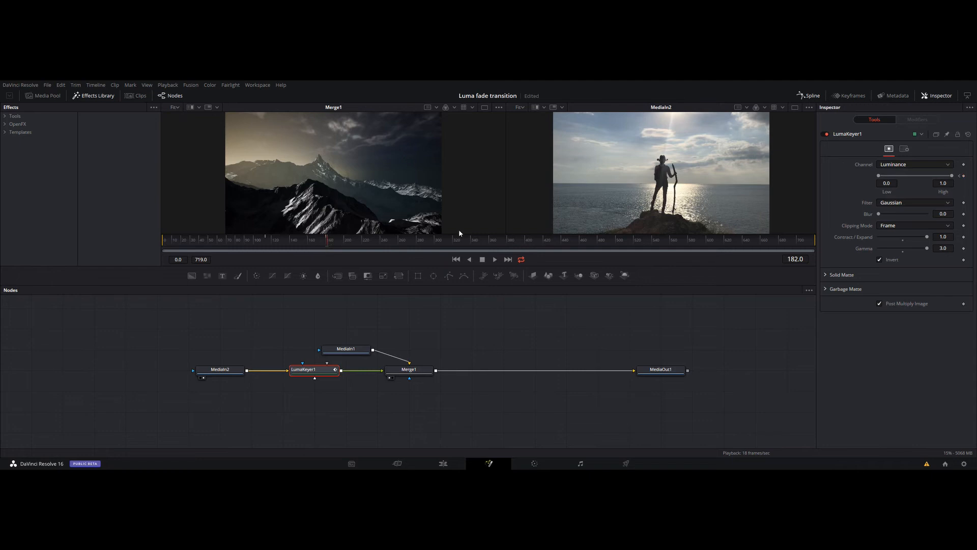
mouse_move(948, 177)
left_mouse_down()
mouse_move(909, 178)
mouse_move(951, 175)
left_mouse_up()
left_click_drag(951, 175, 878, 176)
left_click(243, 241)
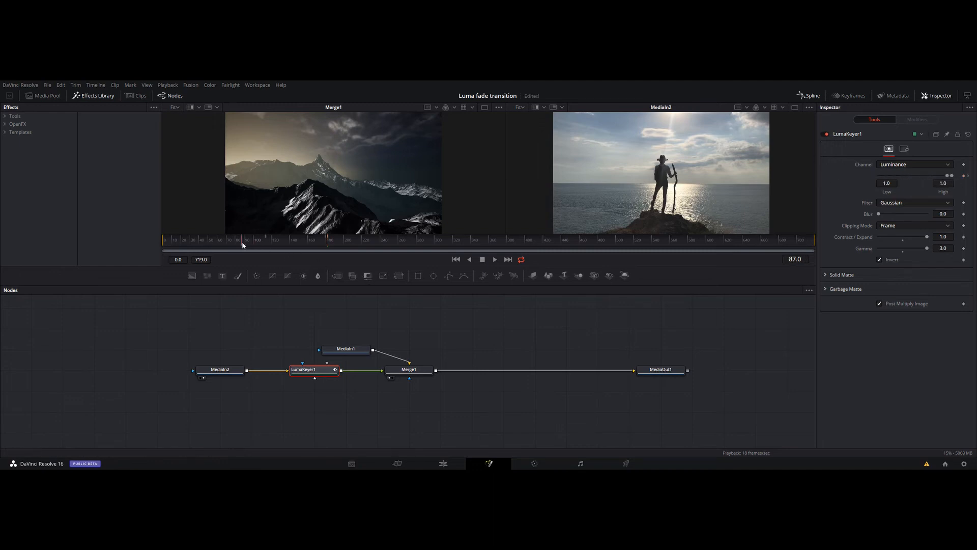
left_click(496, 262)
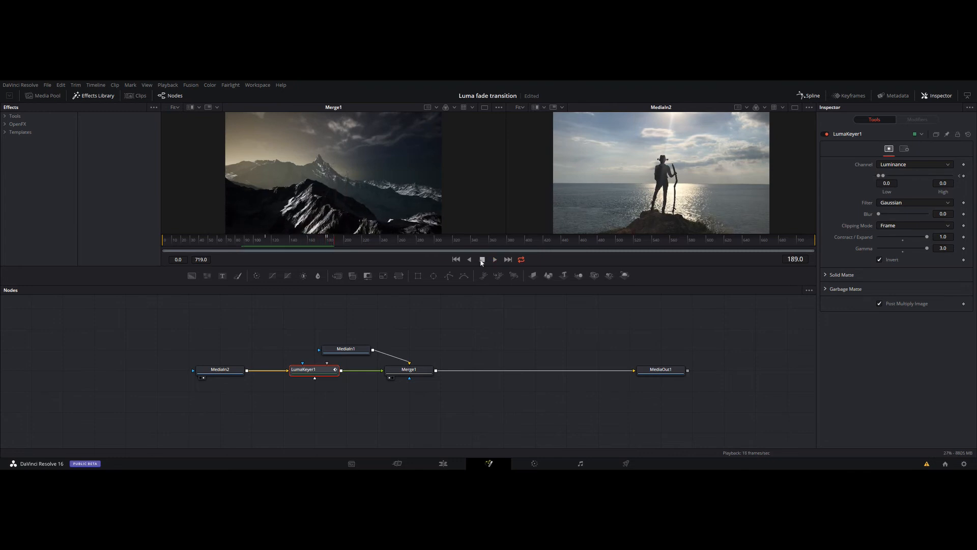
Try Blur values of 3.23 and 0.71 on the Luma Keyer while checking frames 119 and 127, and return Blur to 0.0
left_click_drag(335, 243, 270, 242)
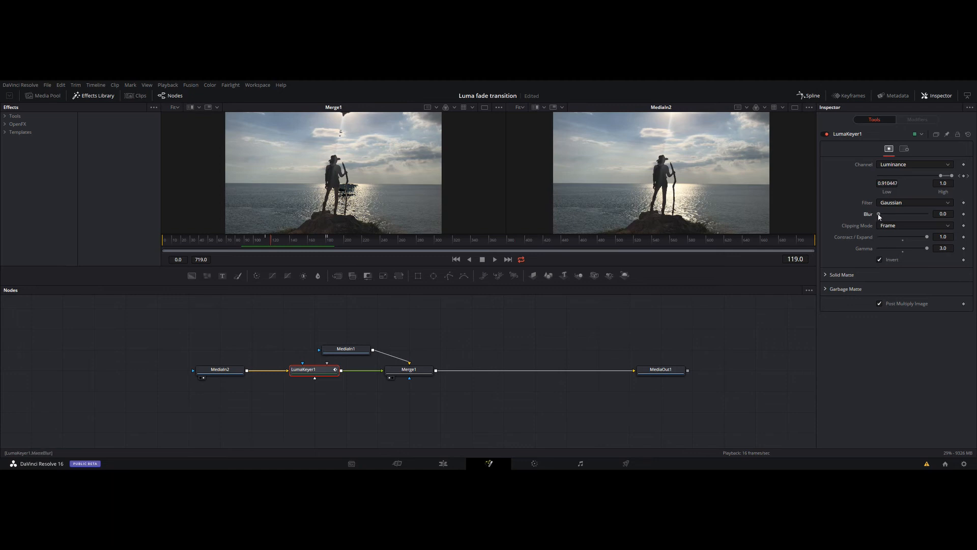
left_click_drag(879, 216, 894, 216)
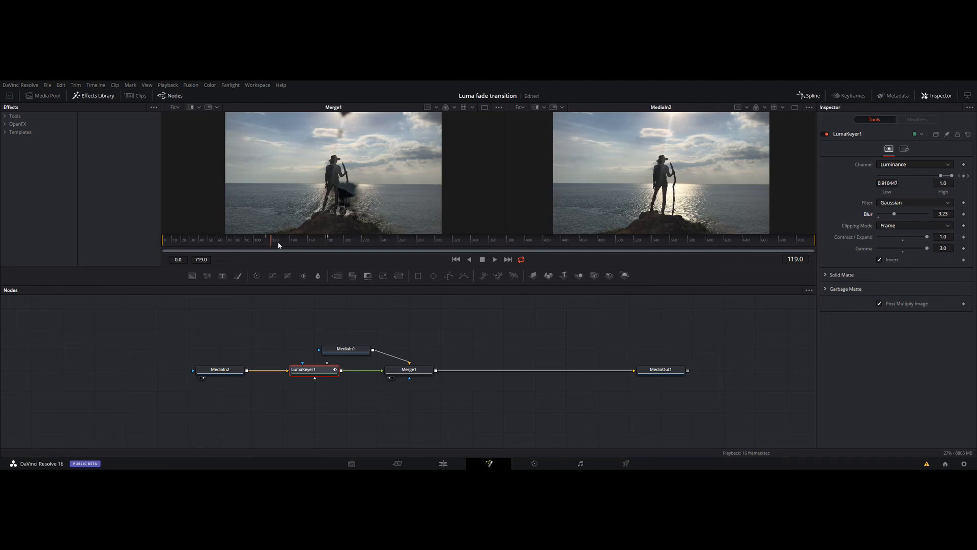
left_click_drag(273, 243, 281, 245)
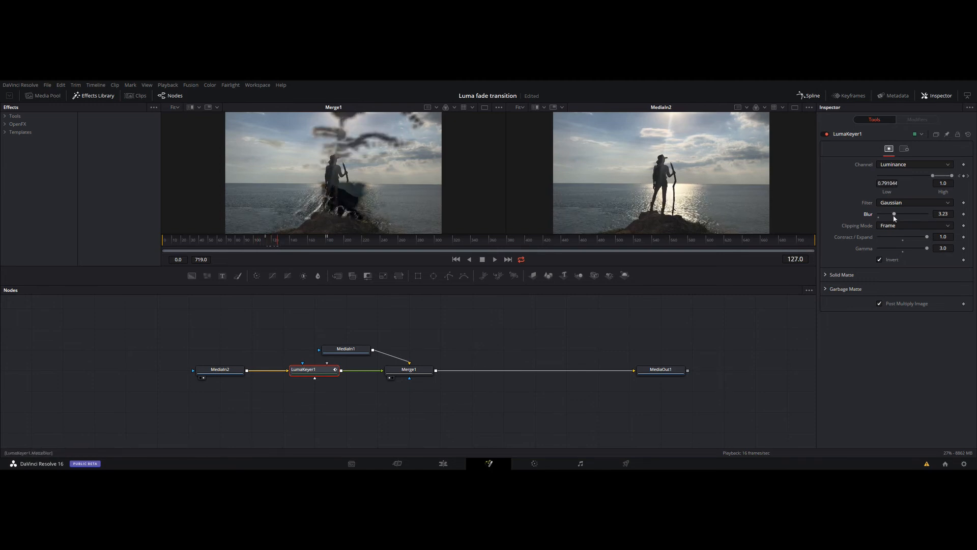
left_click_drag(891, 217, 882, 217)
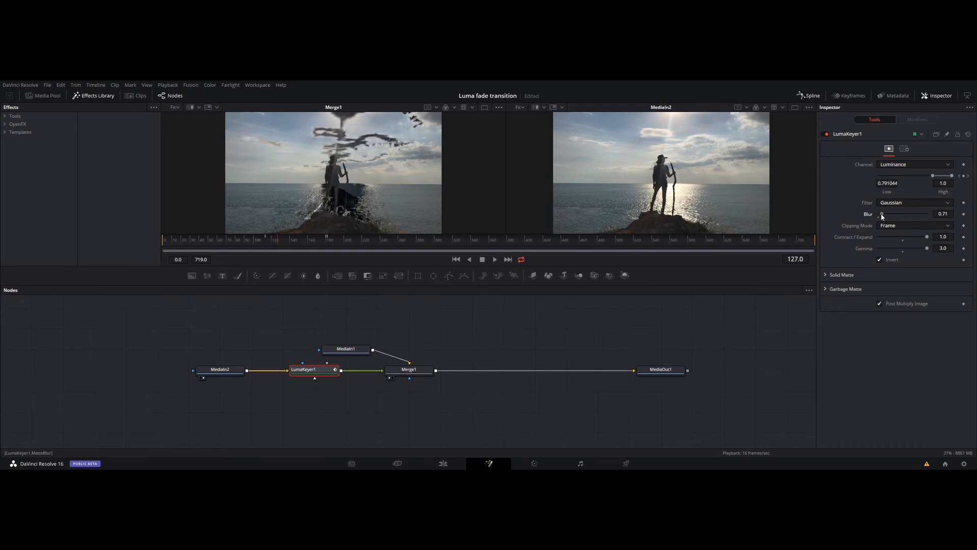
left_click_drag(258, 246, 234, 243)
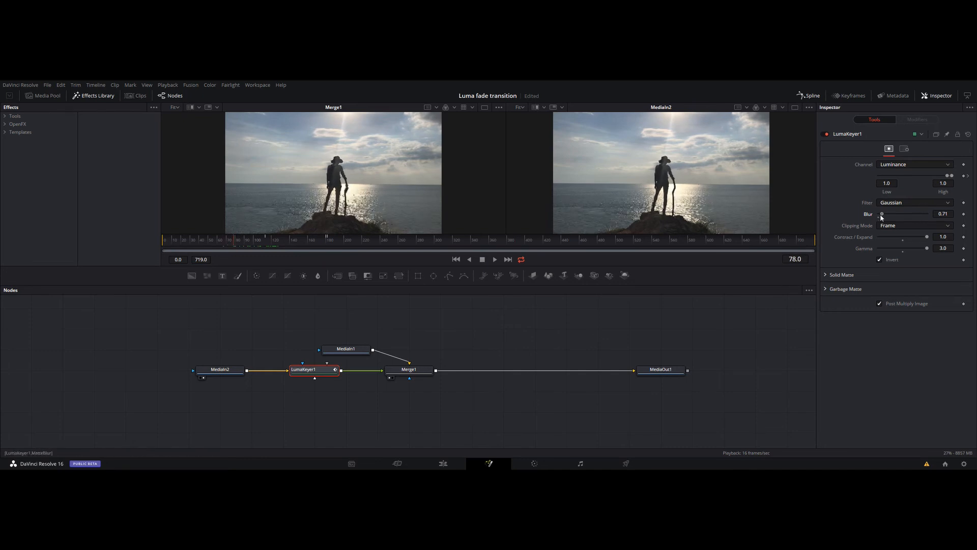
left_click_drag(881, 214, 871, 215)
Scrub through the fade to frame 197 and play Fusion Clip 2 from its start in the Edit page timeline
left_click_drag(238, 244, 279, 244)
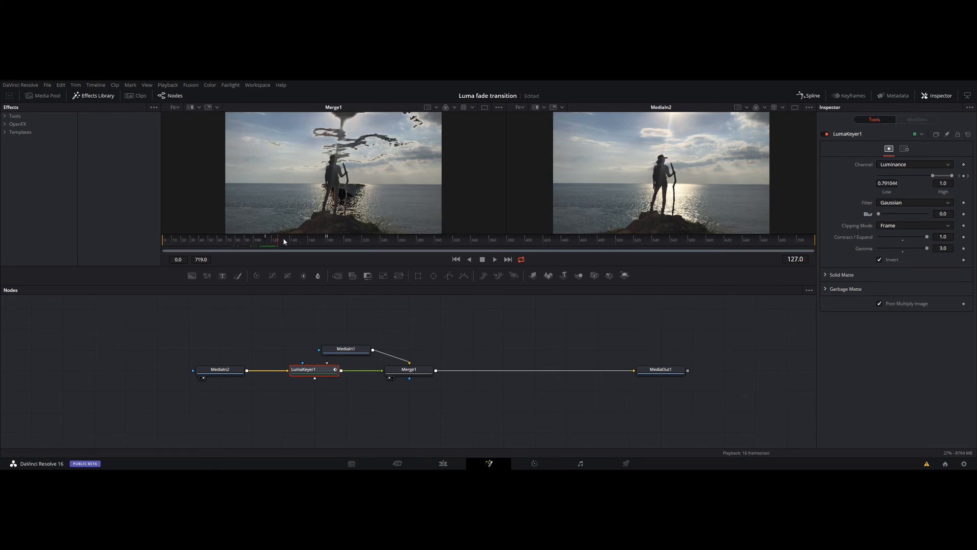
left_click_drag(284, 241, 342, 250)
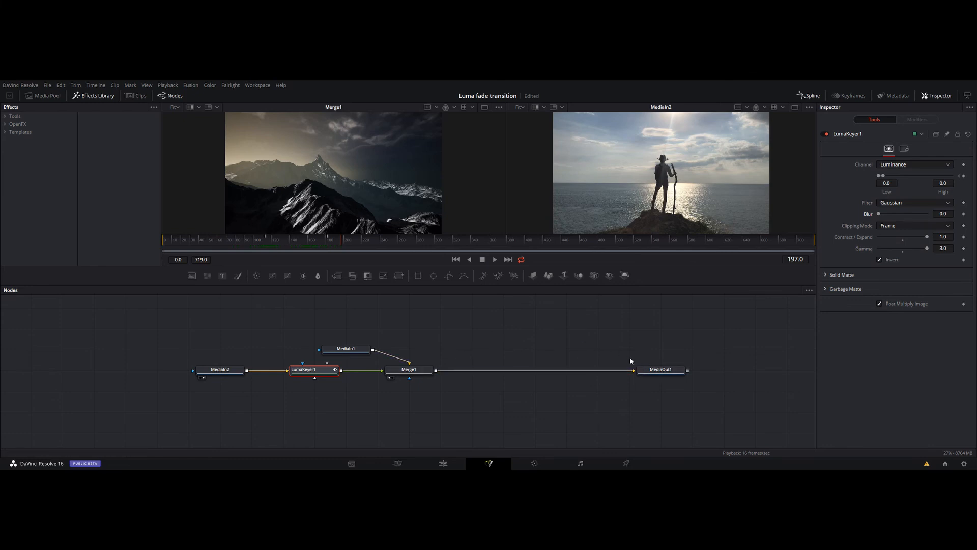
left_click(444, 463)
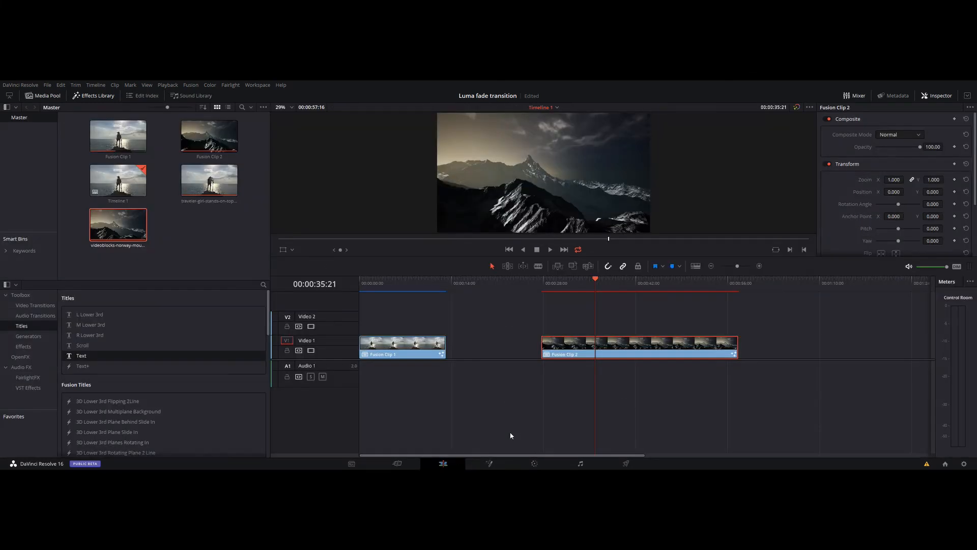
left_click(553, 286)
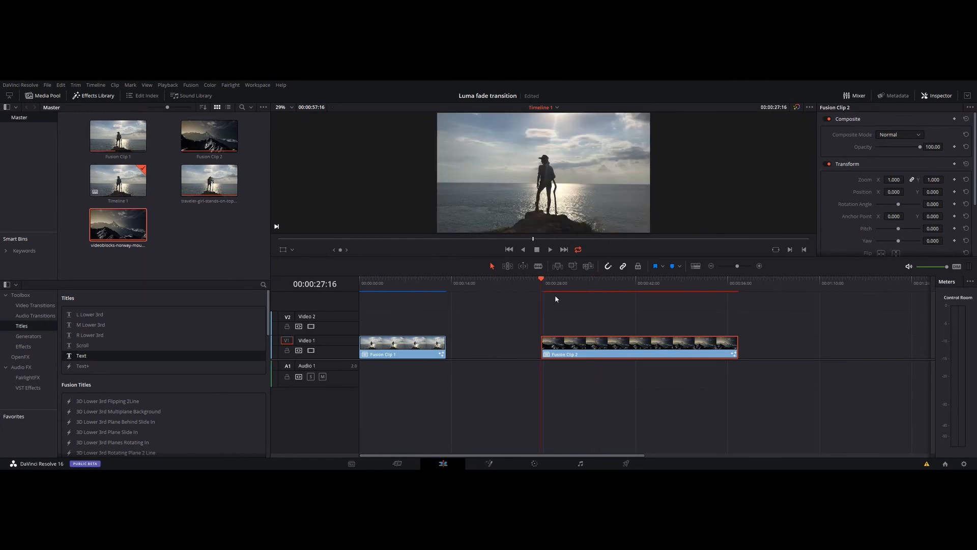
key("space")
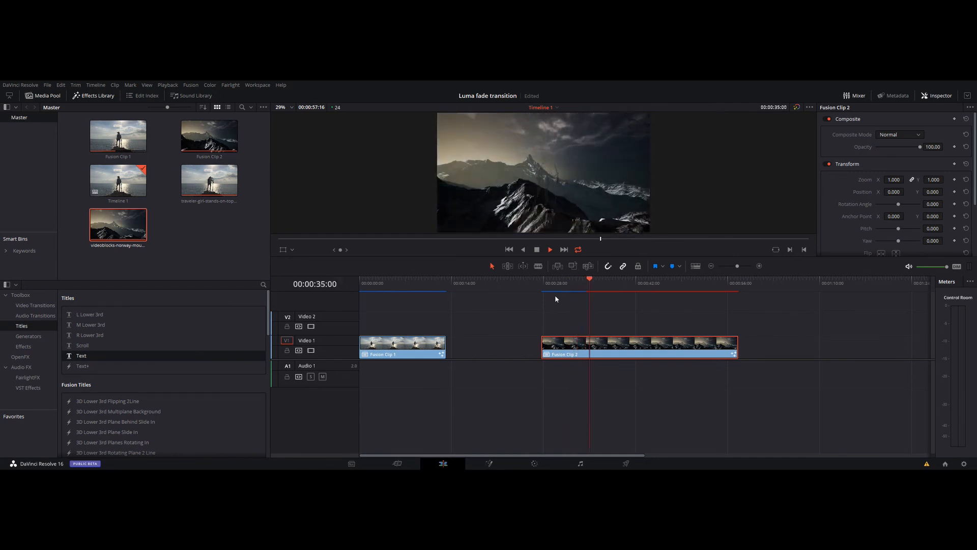
key("space")
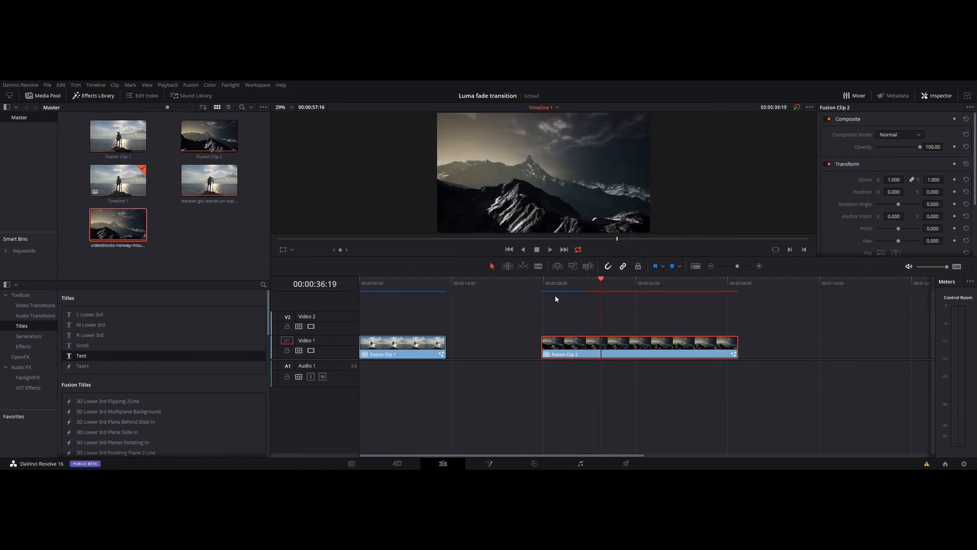